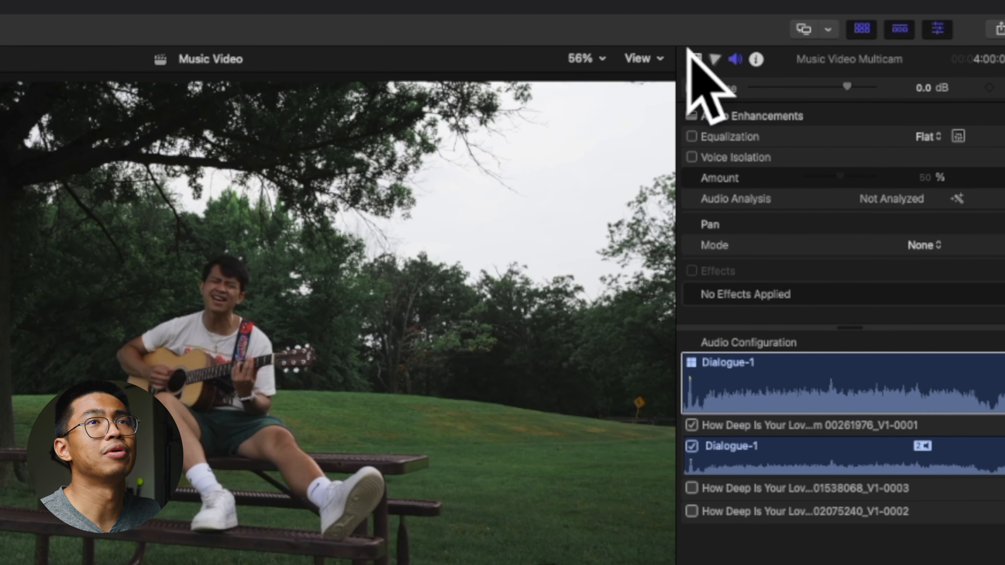
- Show the multicam angles beside the viewer and place the playhead about four seconds into the Music Video timeline
click(651, 60)
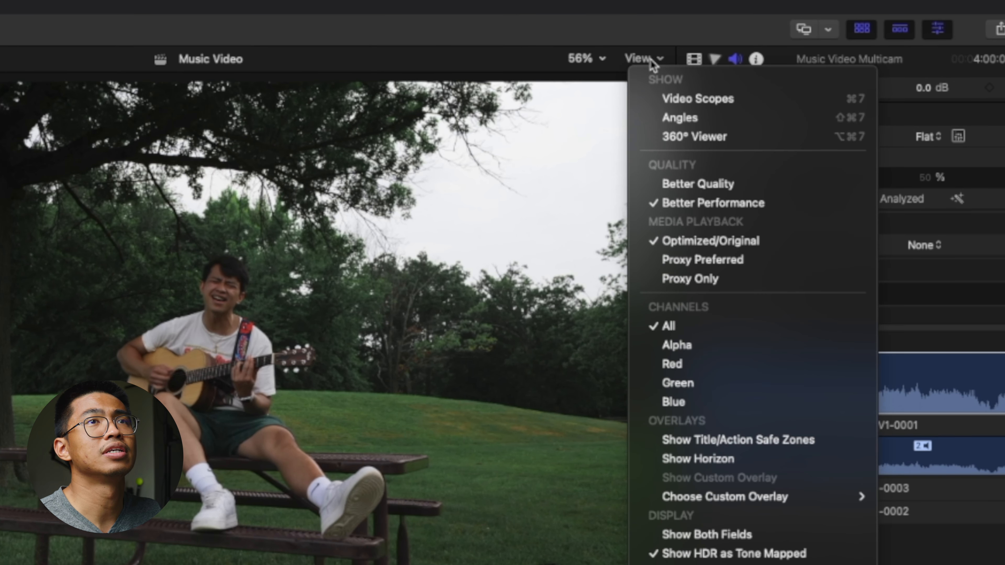
click(672, 118)
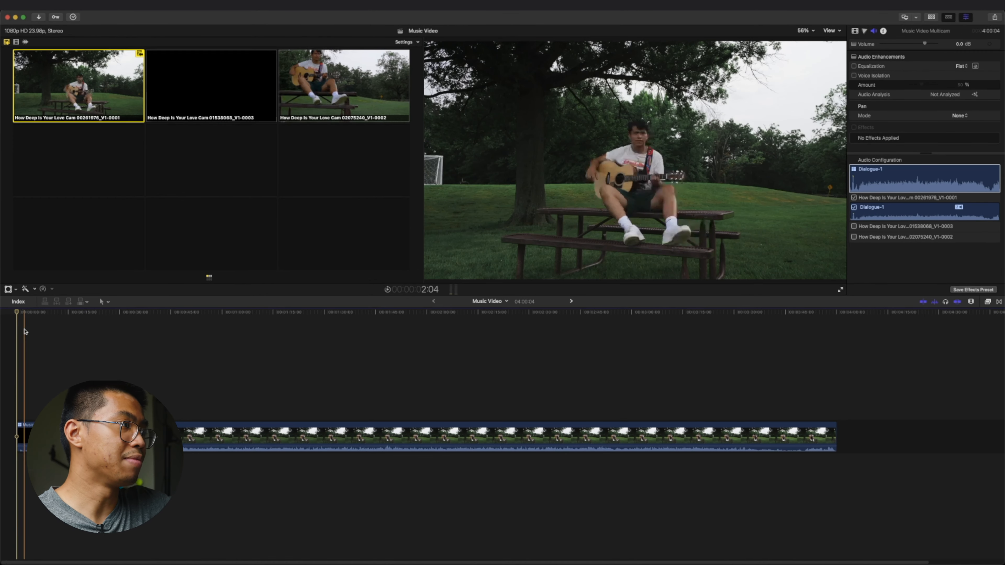
key(super+equal)
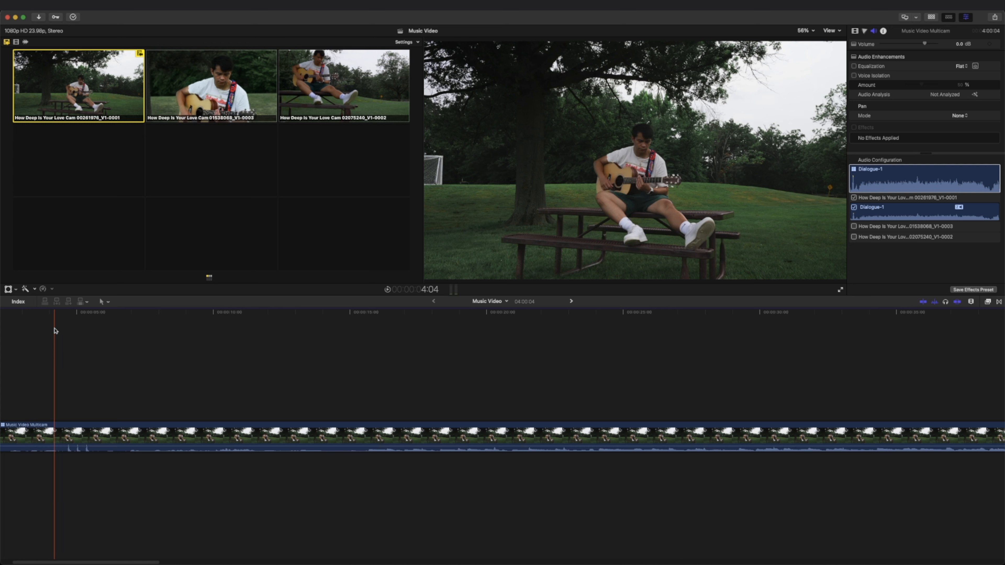
click(59, 330)
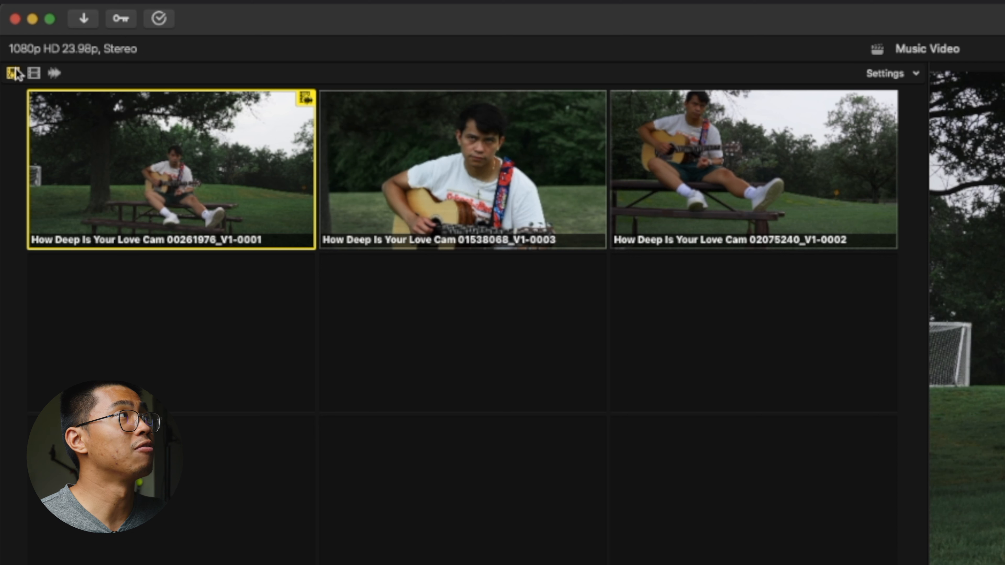
- Try the video-only and the video-and-audio switching modes, leaving angle switching set to video only
click(34, 73)
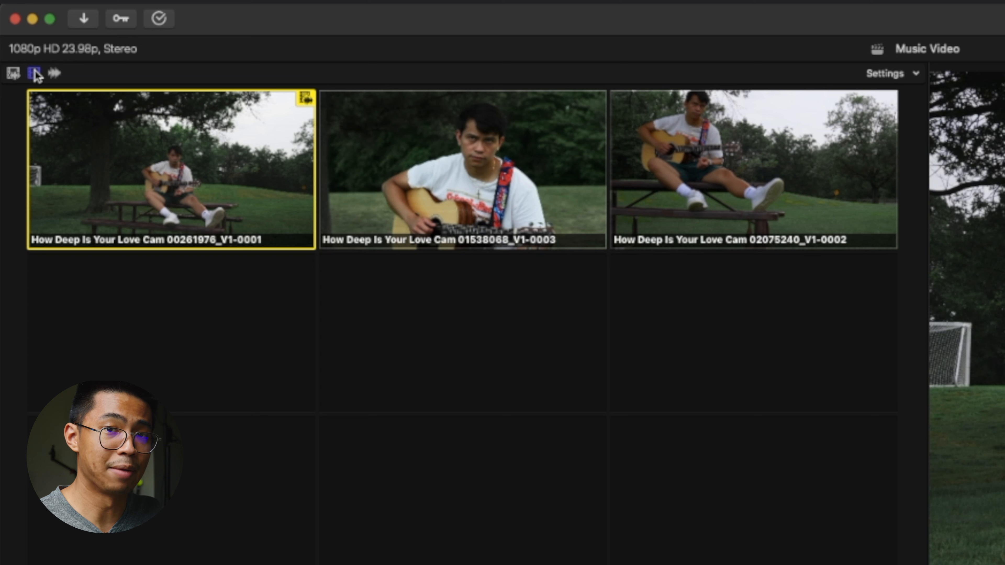
click(13, 73)
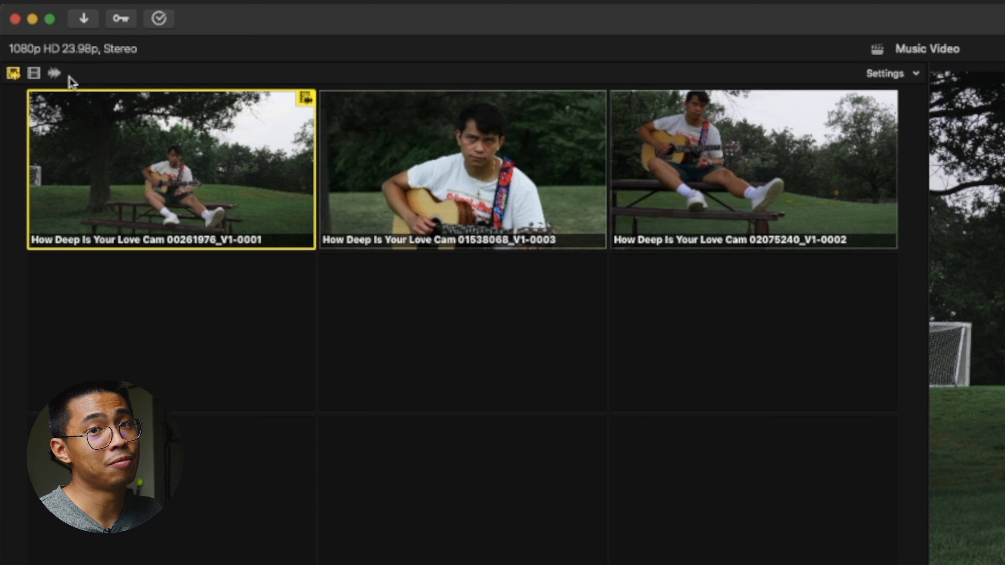
click(38, 75)
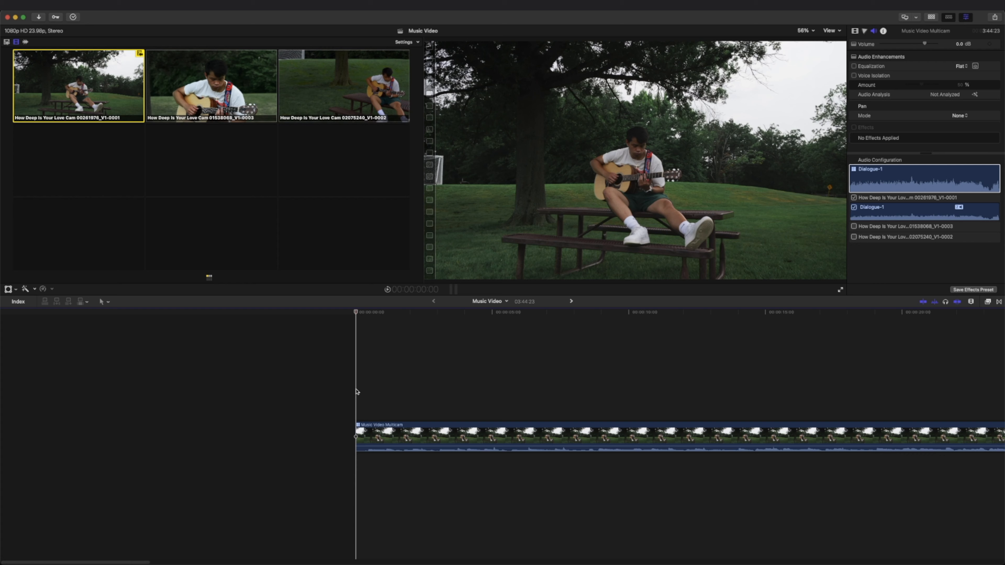
- Play the multicam clip from the start and cut live to angle 01538068_V1-0003, to 02075240_V1-0002 and back to 01538068_V1-0003
key(space)
click(211, 85)
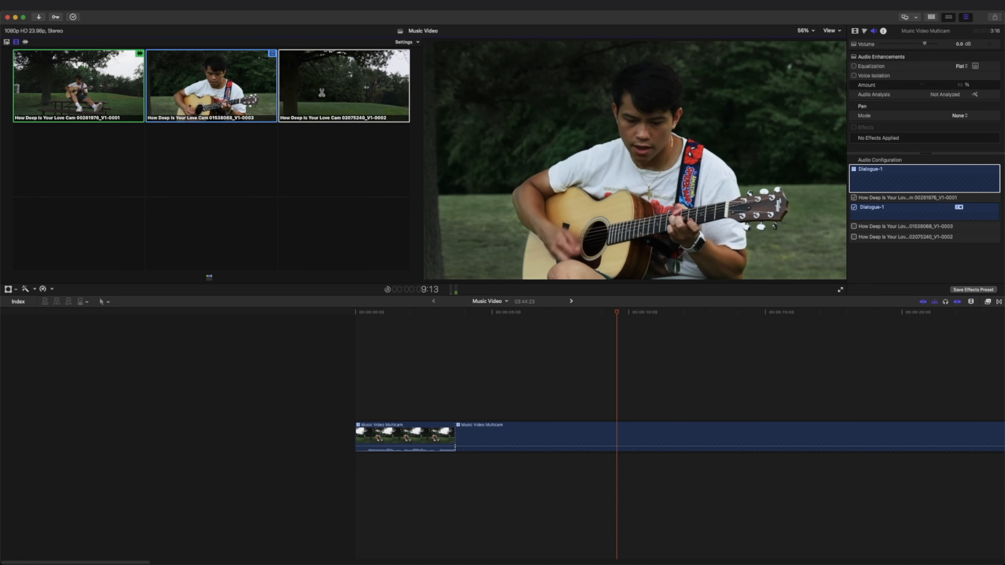
key(3)
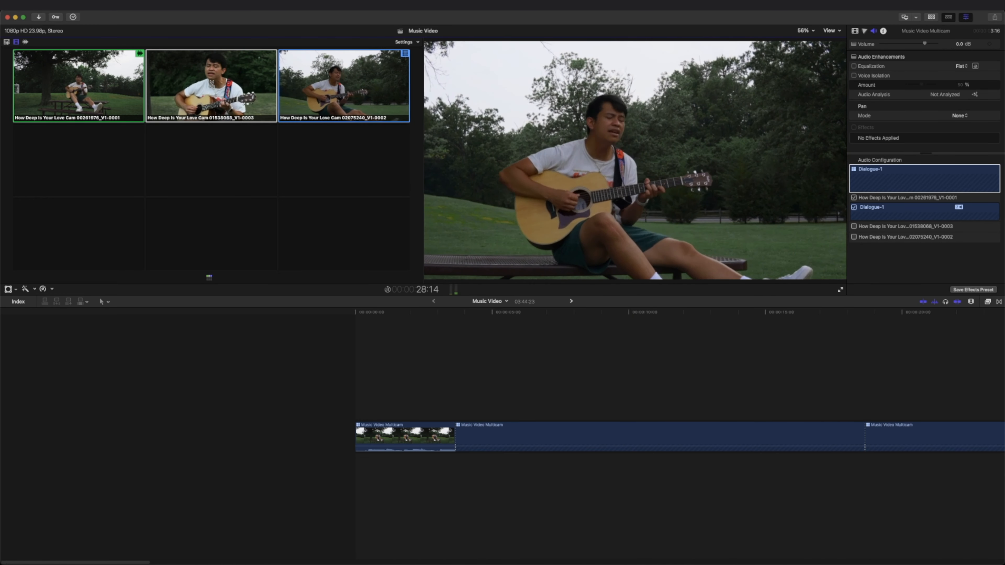
key(2)
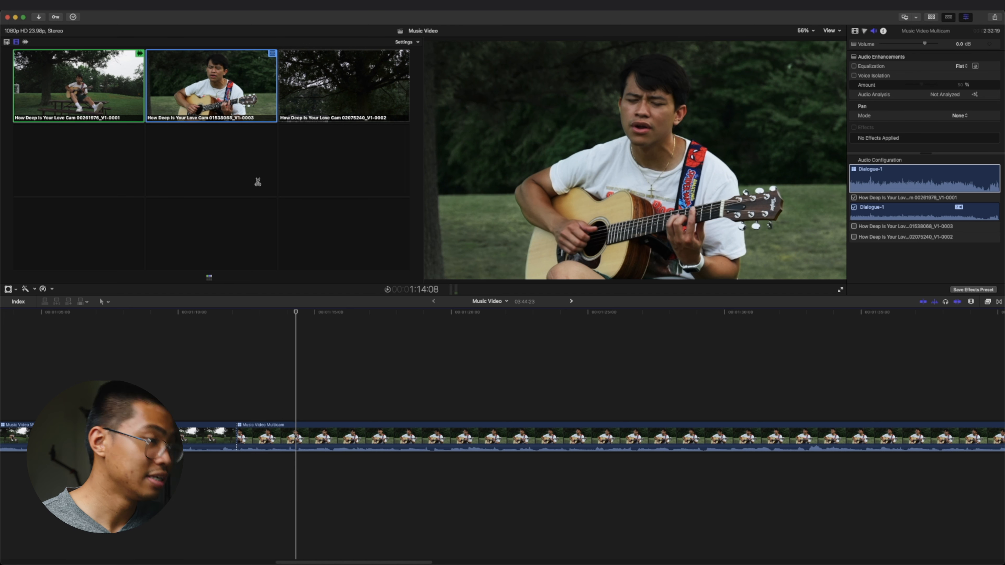
- Remove the angle cut near 1:12 and cut to angle 01538068_V1-0003 at 1:11:15 instead, resuming playback
key(alt+1)
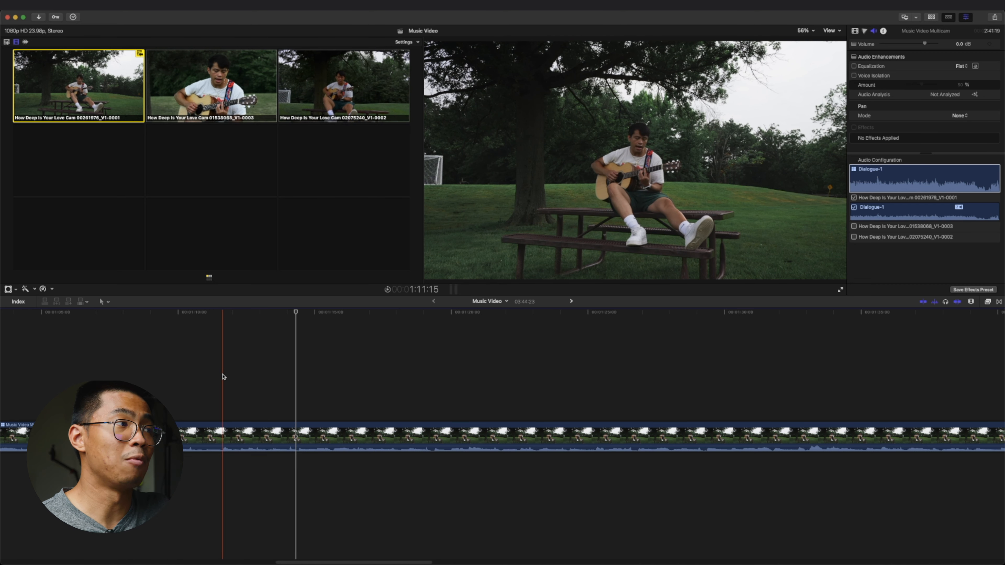
click(223, 376)
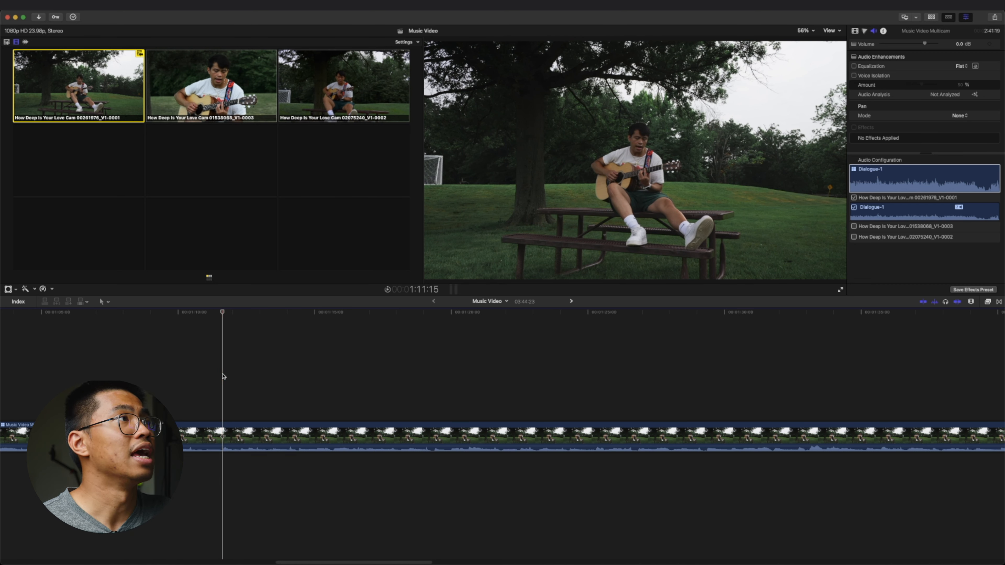
key(space)
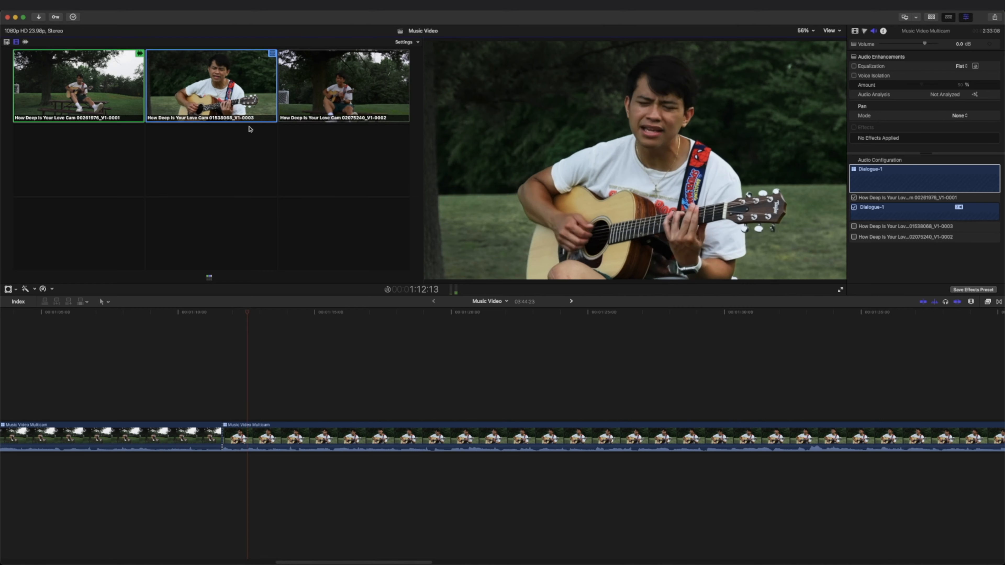
- During playback, cut to the wide angle 00261976_V1-0001 at about 1:20, followed by angles 02075240_V1-0002 and 01538068_V1-0003
click(72, 87)
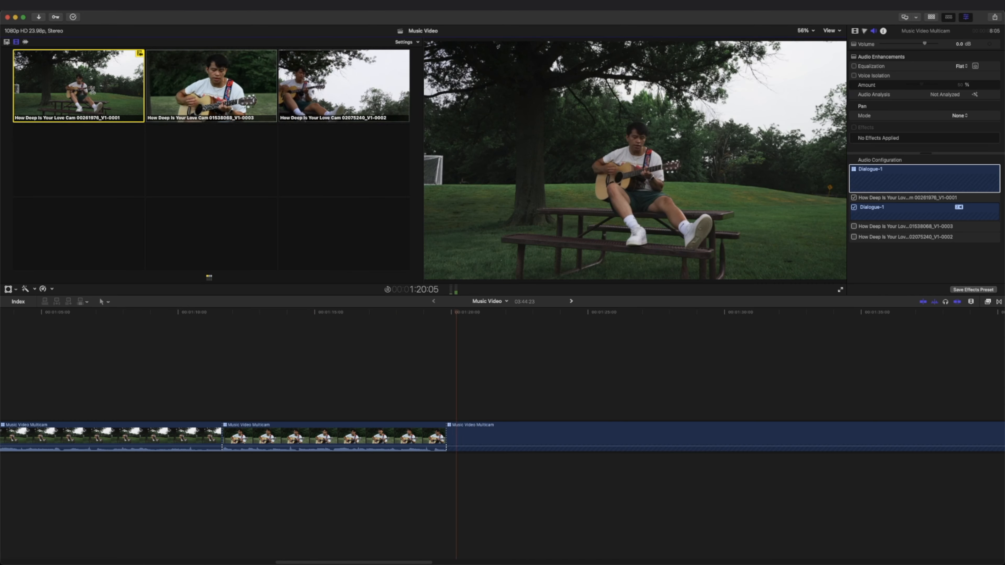
click(339, 89)
key(super+minus)
key(super+minus)
scroll(623, 339, right, 10)
key(super+equal)
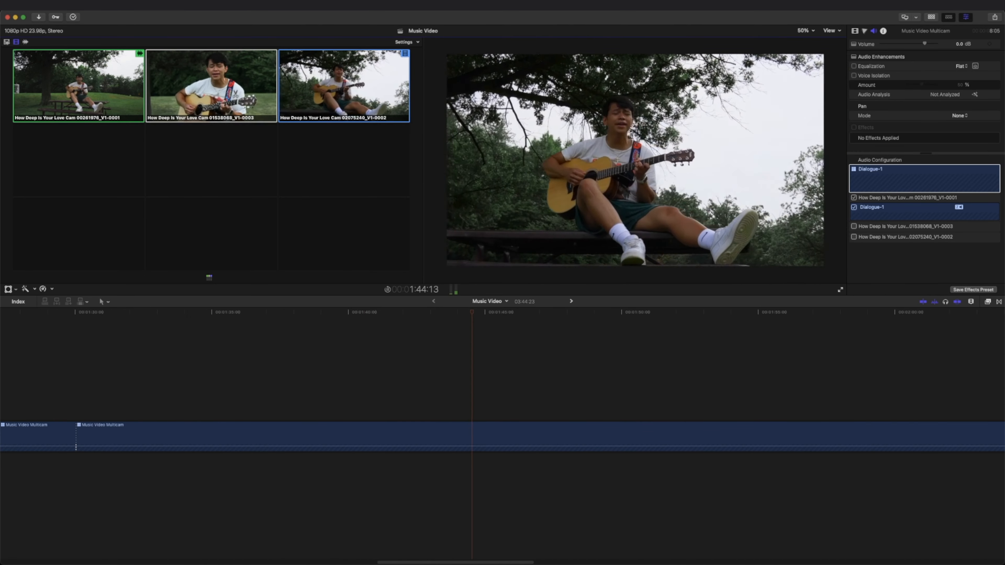
click(236, 94)
drag(491, 561, 559, 561)
click(343, 98)
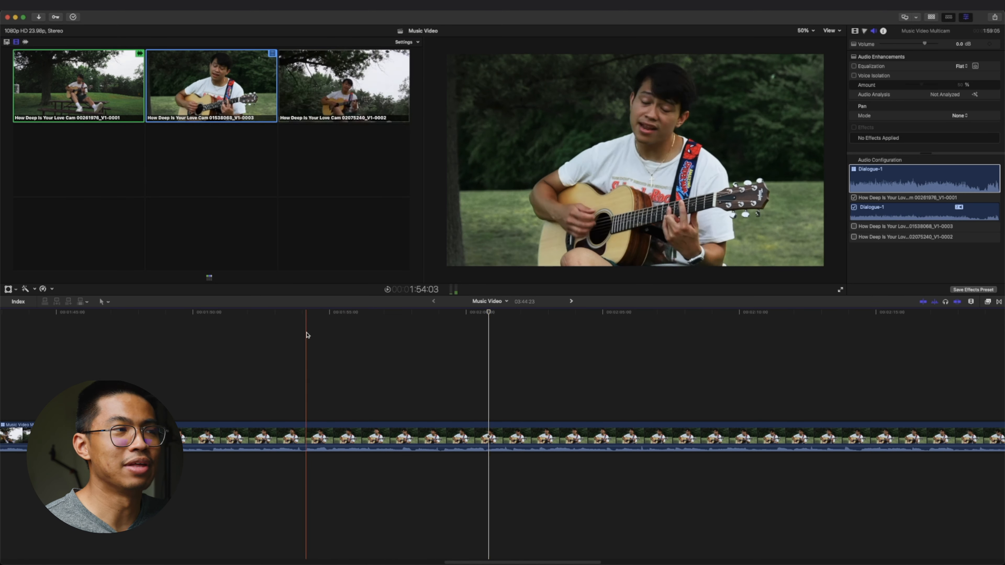
- Resume playback and cut to the wide angle 00261976_V1-0001 at about 2:11
key(space)
key(super+minus)
key(super+minus)
key(super+minus)
key(super+equal)
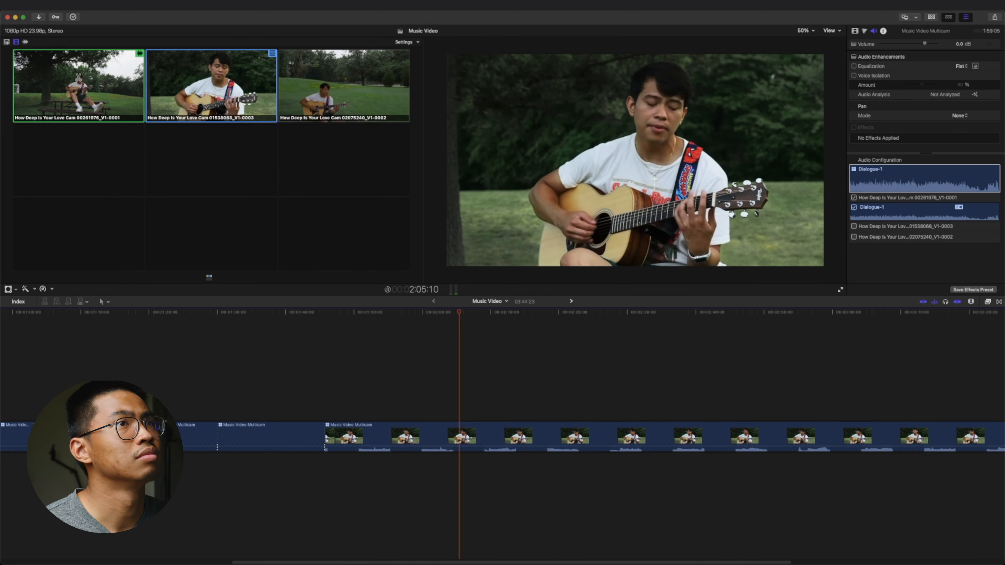
click(79, 85)
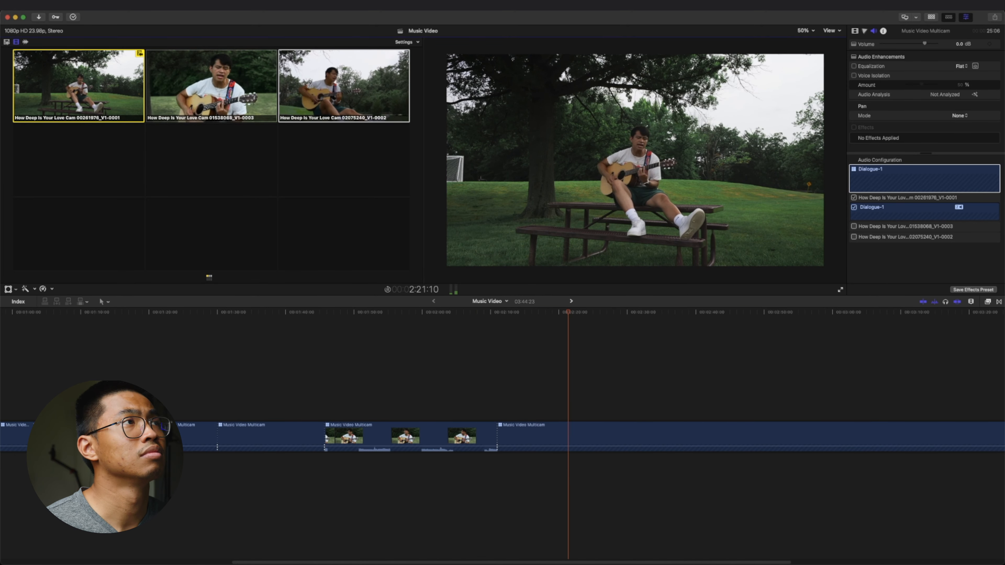
- Continue cutting live, alternating twice between angles 02075240_V1-0002 and 01538068_V1-0003 and returning to the wide angle at about 3:09
click(307, 85)
click(254, 87)
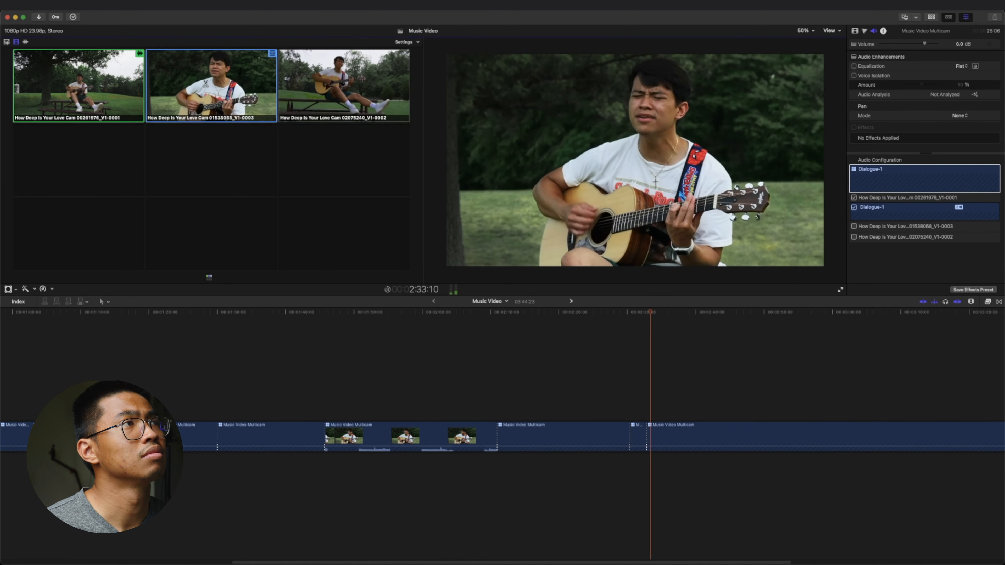
click(304, 87)
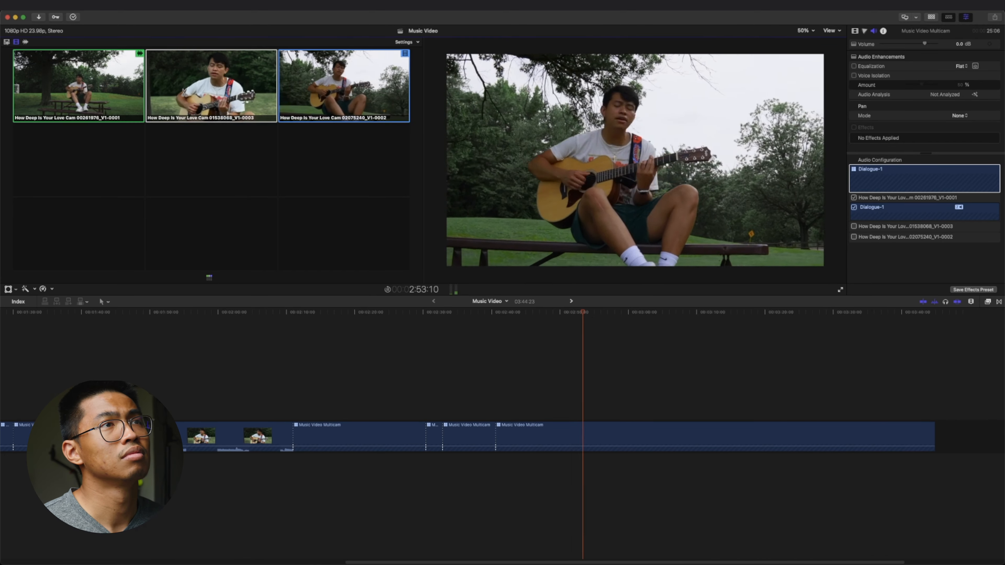
click(184, 92)
click(96, 92)
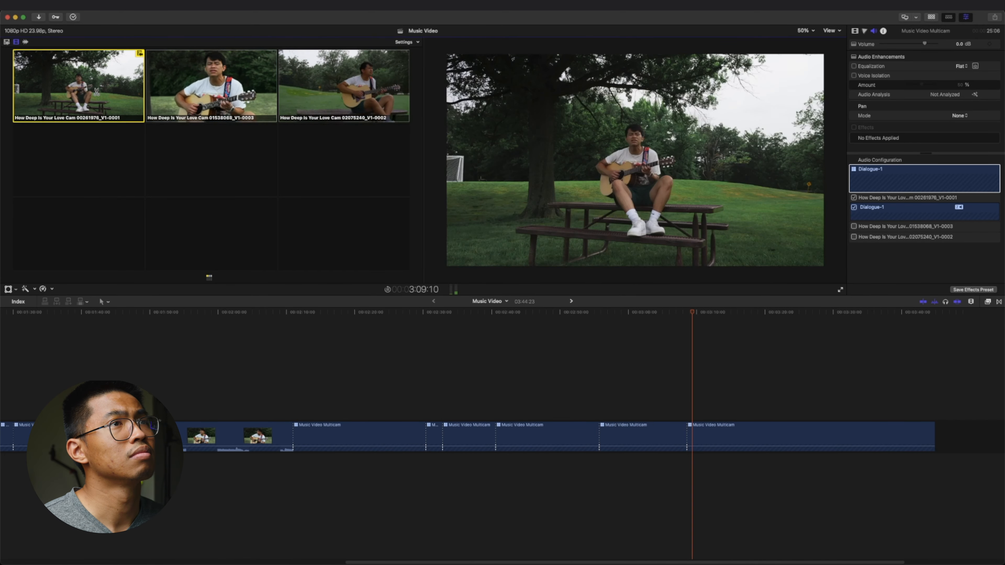